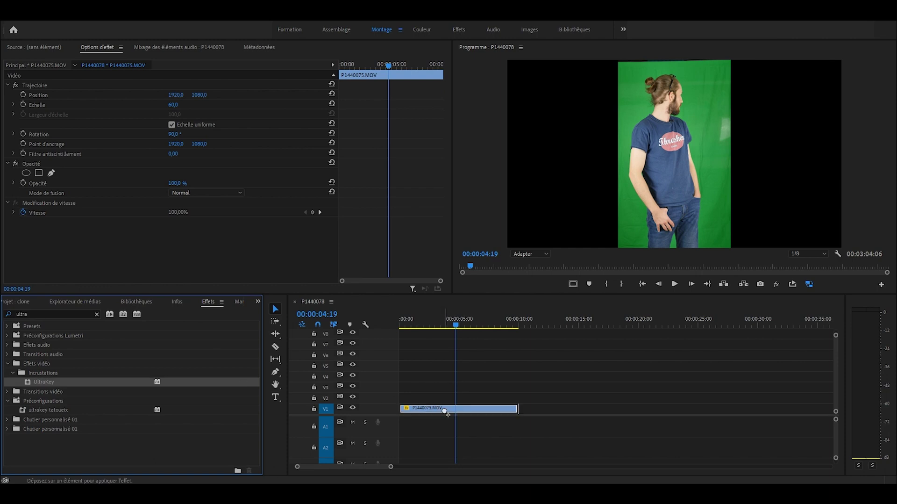
Step: Sample the green backdrop as UltraKey's key colour and switch the effect's output to Couche Alpha
left_click(185, 261)
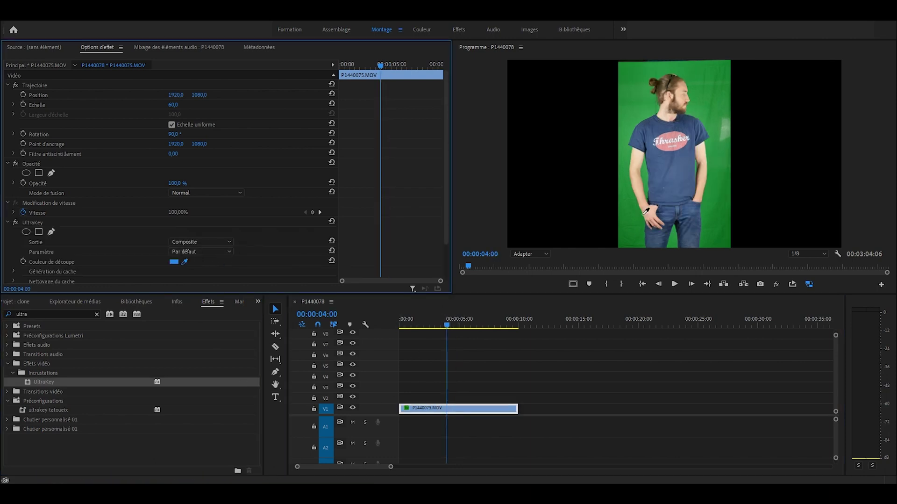
left_click(707, 206)
left_click(205, 241)
left_click(208, 259)
Step: Choose a keying preset for UltraKey and resample the key colour from the green backdrop beside the man
left_click(210, 251)
left_click(205, 279)
left_click(186, 261)
left_click(721, 211)
Step: Set Ombre to 31 in UltraKey's Génération du cache and switch the output back to Composite
scroll(42, 232, "down", 3)
left_click(13, 229)
scroll(94, 229, "down", 3)
left_click_drag(173, 230, 164, 230)
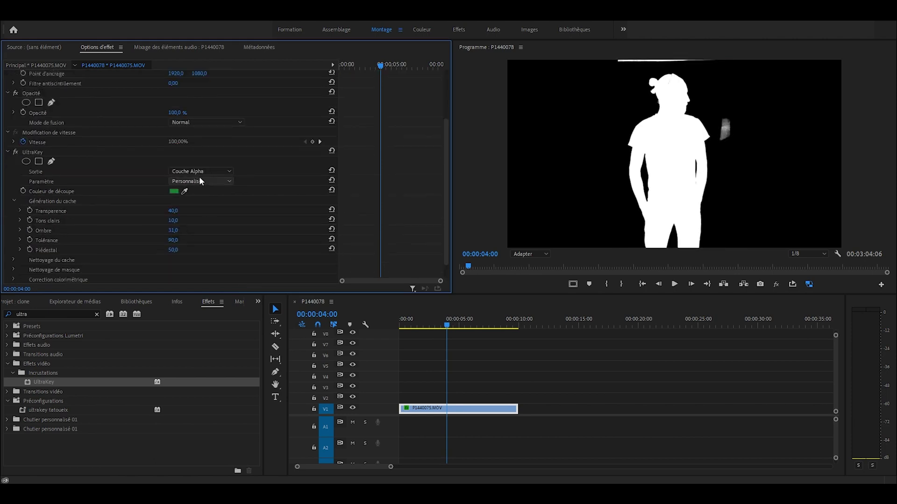
left_click(202, 172)
left_click(201, 180)
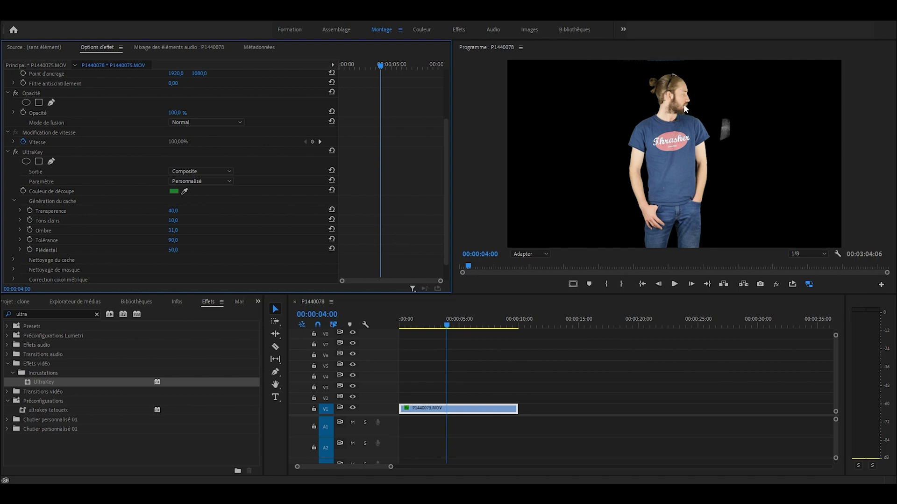
Step: Draw a closed pen mask on the clip's opacity around the man, notched to exclude the leftover patch beside his shoulder
scroll(305, 221, "up", 3)
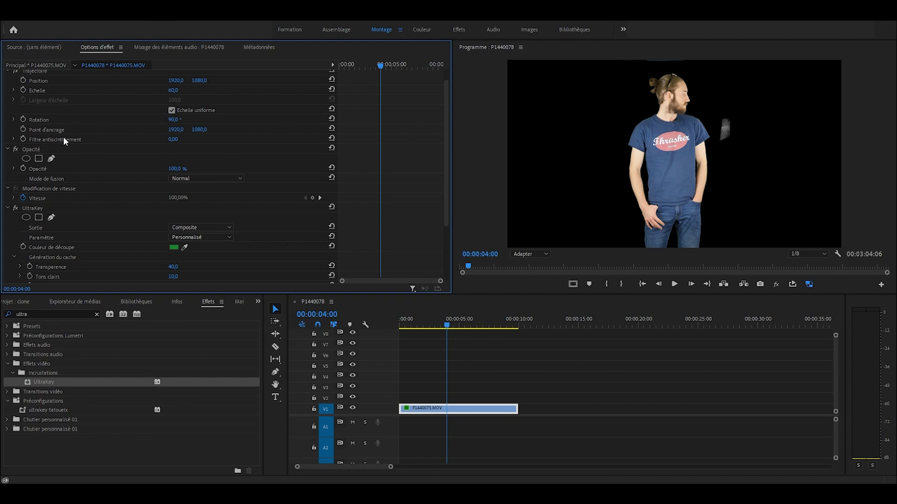
left_click(53, 158)
left_click(579, 71)
left_click(752, 71)
left_click(739, 117)
left_click(718, 115)
left_click(718, 144)
left_click(734, 140)
left_click(733, 243)
left_click(584, 234)
left_click(580, 71)
Step: Stretch the mask's lower corners below the frame and nudge its upper corners outward
left_click_drag(584, 234, 586, 295)
left_click_drag(733, 244, 733, 281)
left_click_drag(579, 72, 579, 69)
left_click_drag(752, 71, 754, 68)
left_click(654, 372)
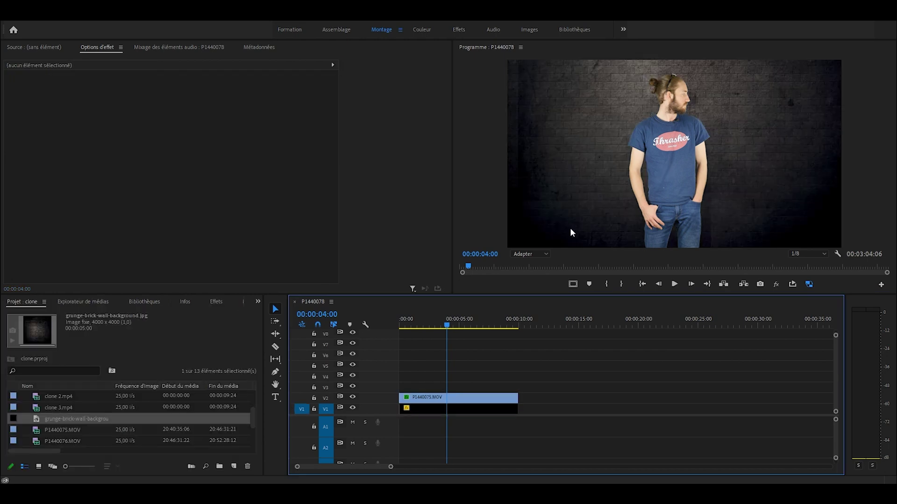
Step: Set the keyed V2 clip's scale to 35 and its vertical position to 1581
left_click(442, 402)
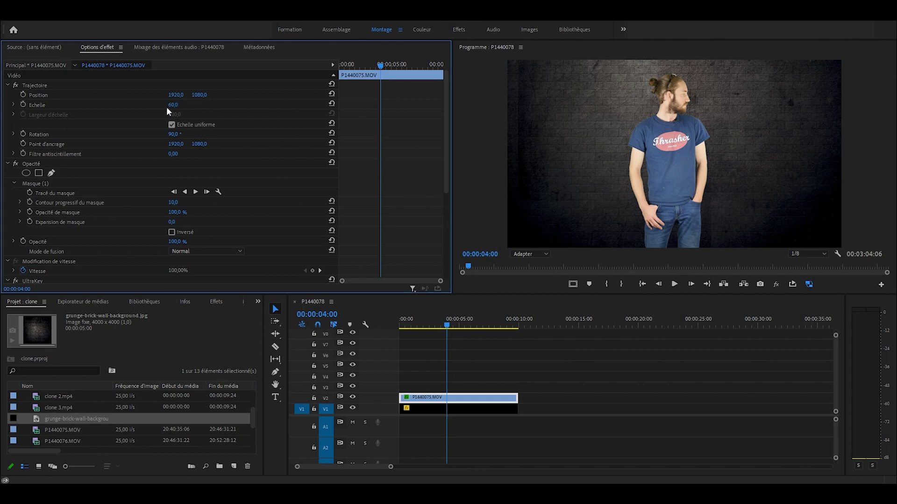
type("35")
key("Return")
left_click_drag(198, 94, 202, 95)
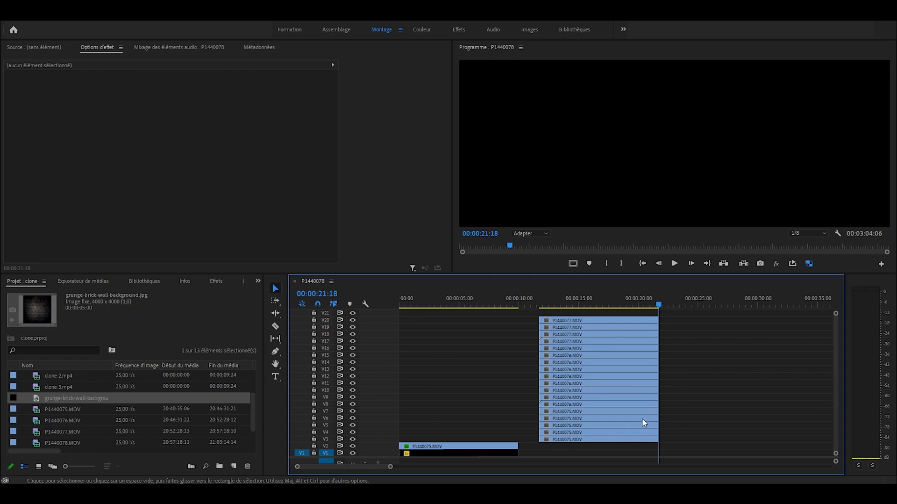
Step: Copy the Trajectoire, Opacité and UltraKey effects of the clip on V2
left_click(486, 448)
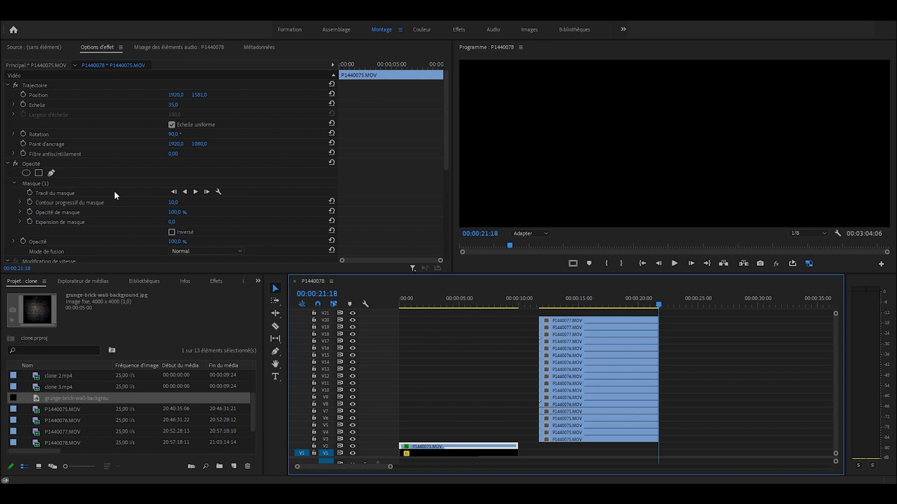
left_click(37, 85)
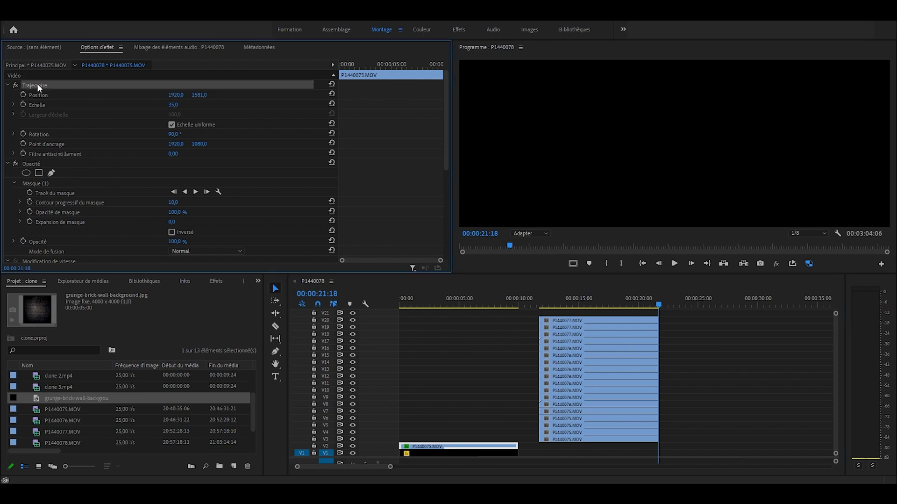
left_click(36, 164, "ctrl")
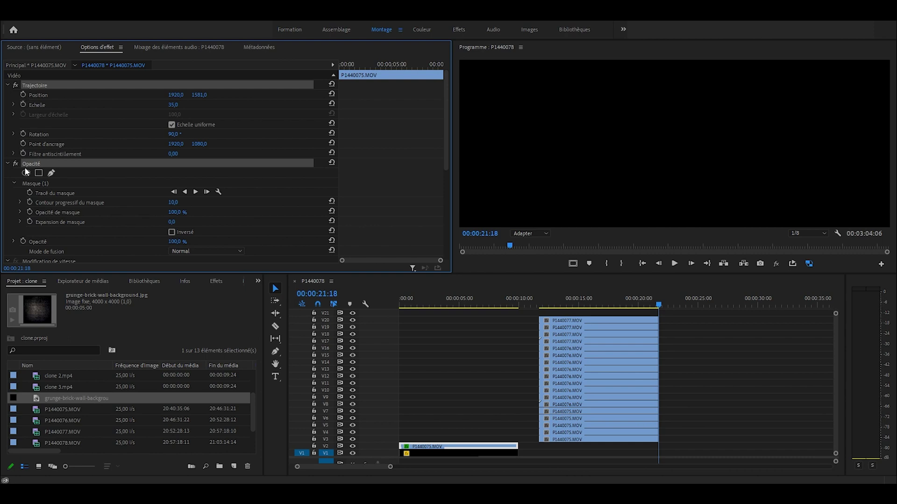
scroll(76, 196, "down", 5)
left_click(33, 177)
scroll(181, 218, "down", 3)
Step: Paste the copied effects onto all stacked clips from V3 to V20 and move the stack to the start of the timeline
left_click_drag(685, 314, 612, 459)
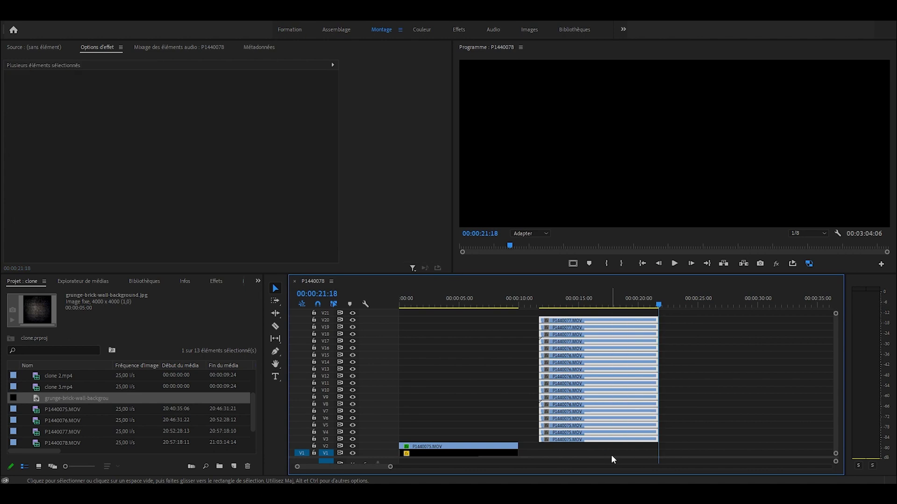
left_click_drag(547, 401, 408, 400)
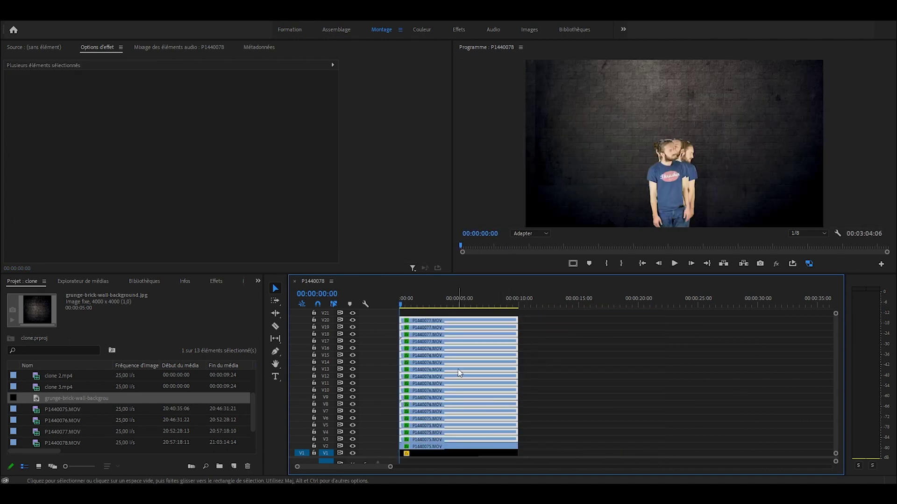
Step: Change the horizontal positions of the stacked clips one by one to spread the clones in a row across the frame
left_click(459, 373)
left_click(421, 329)
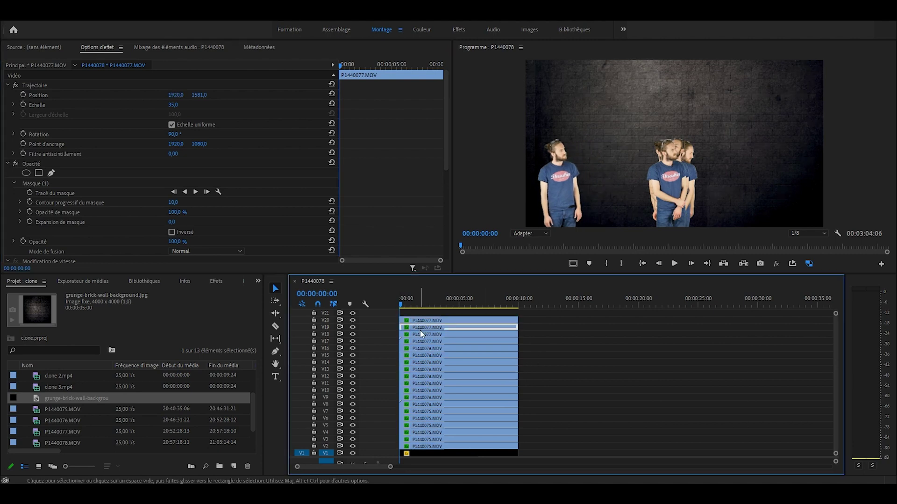
left_click(429, 377)
left_click_drag(175, 95, 196, 95)
left_click(429, 398)
left_click(430, 418)
left_click(429, 432)
left_click(429, 438)
left_click(580, 369)
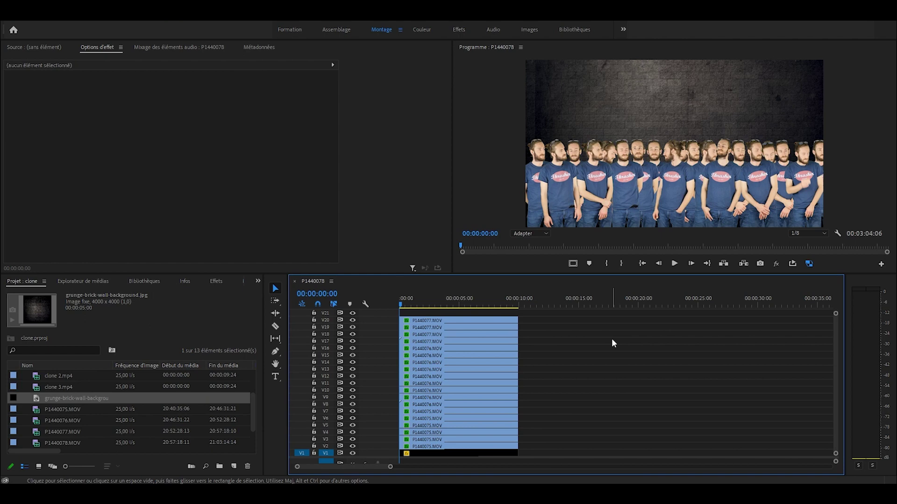
Step: Set the V4 clip's scale to 31 and its vertical position to 1559
left_click(500, 431)
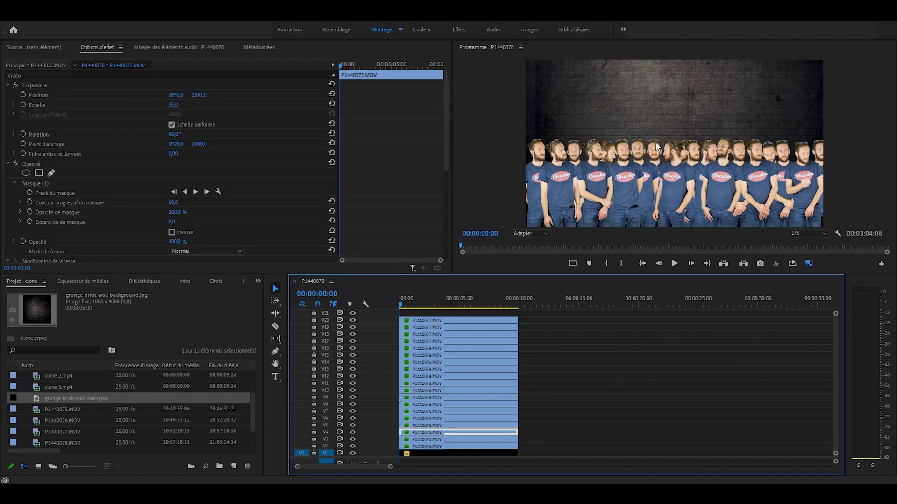
left_click(173, 106)
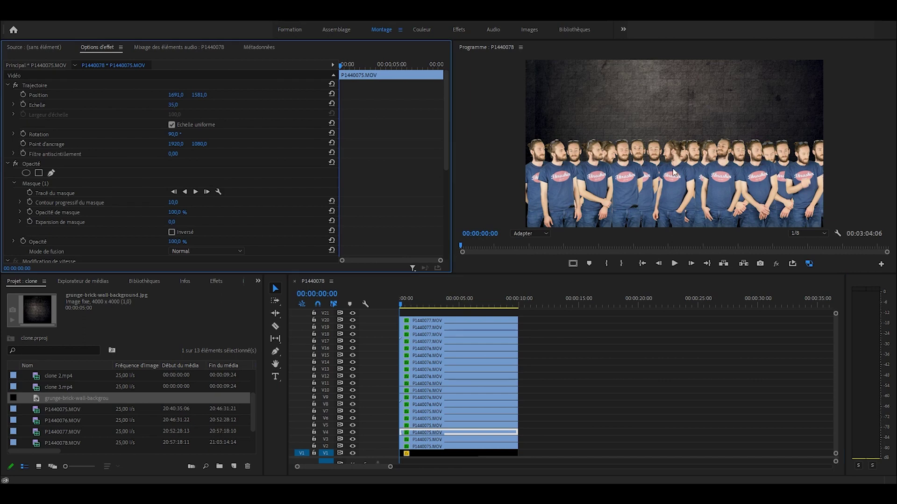
left_click(174, 104)
type("31")
key("Return")
Step: Find the Flou gaussien effect, apply it to the V4 clip and set its blur to 20
left_click(216, 281)
left_click(46, 294)
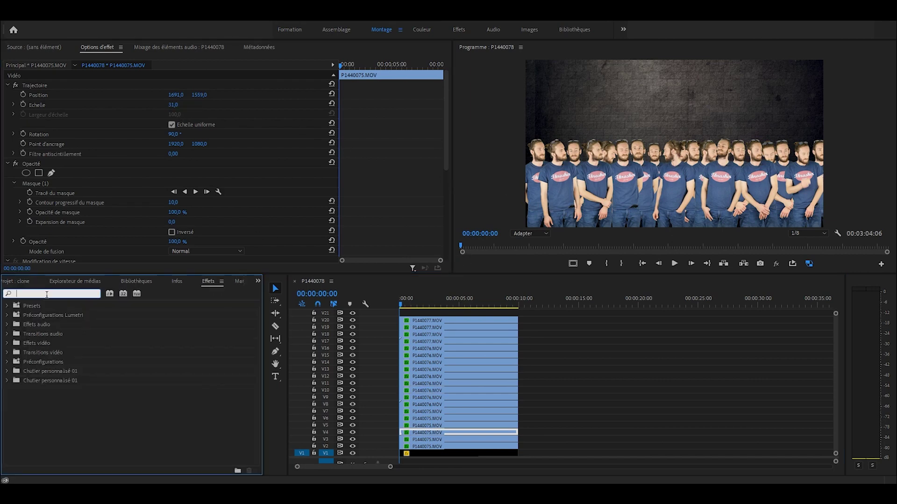
type("flou")
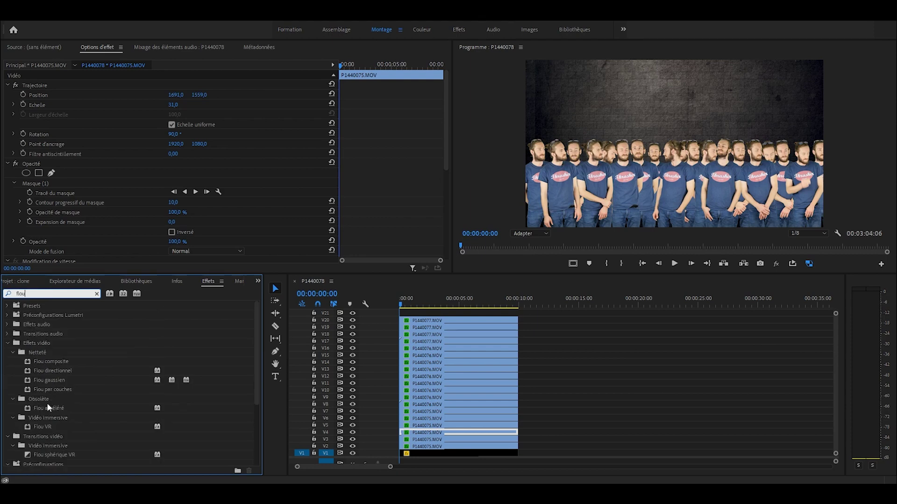
left_click(49, 381)
left_click_drag(49, 381, 456, 433)
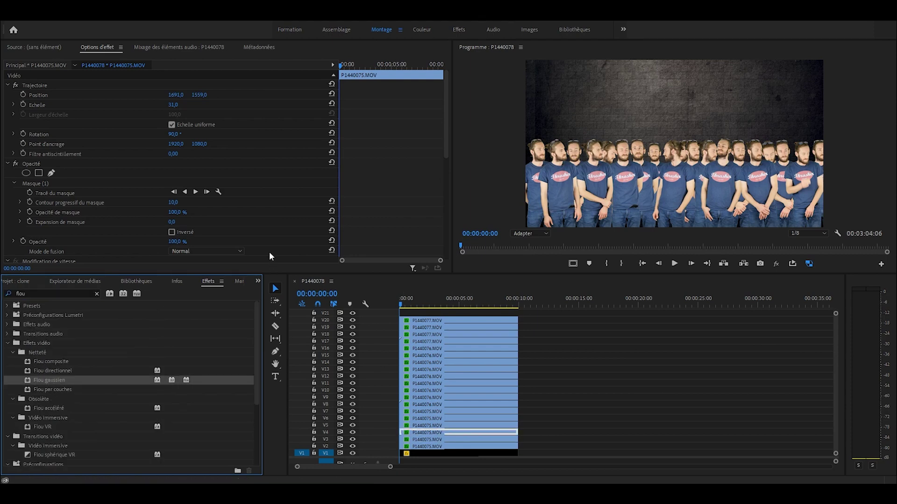
scroll(274, 226, "down", 4)
scroll(273, 226, "down", 3)
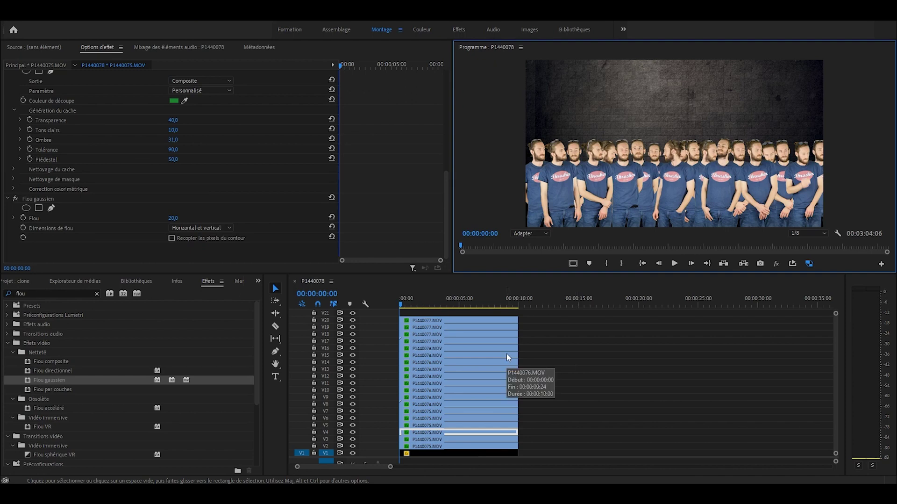
left_click(550, 402)
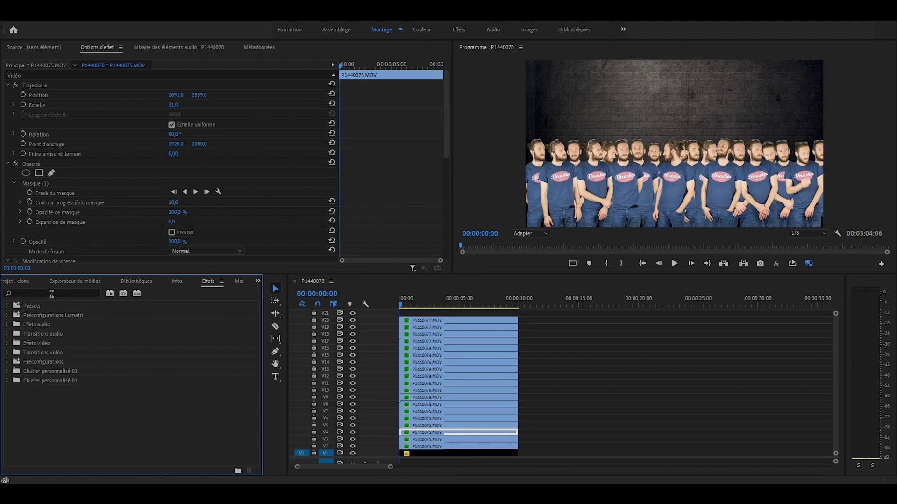
Step: Apply the Couleur Lumetri effect to the V4 clip and set its exposure to -2
left_click(51, 293)
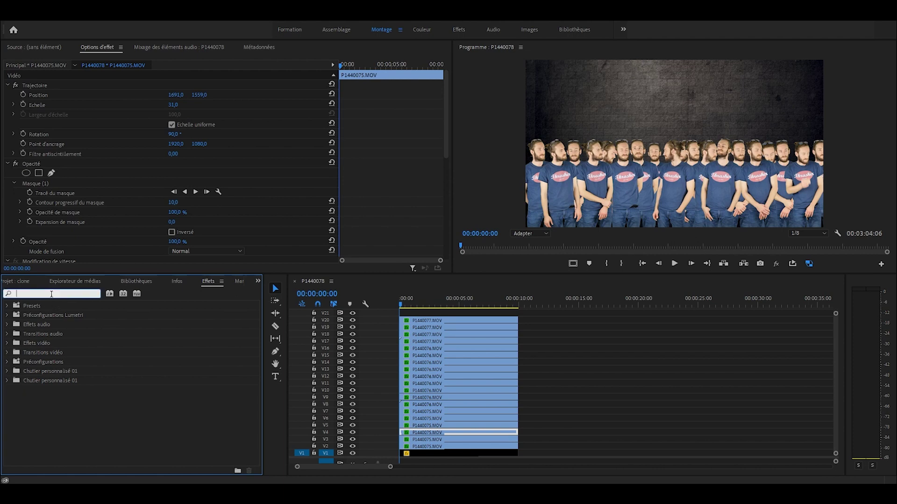
type("couleur")
left_click_drag(54, 381, 446, 430)
left_click(177, 192)
type("-")
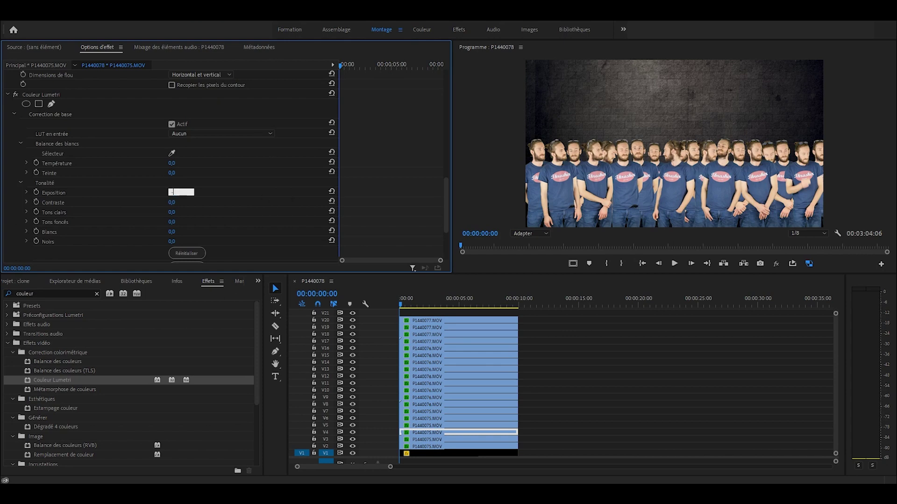
type("2")
key("Return")
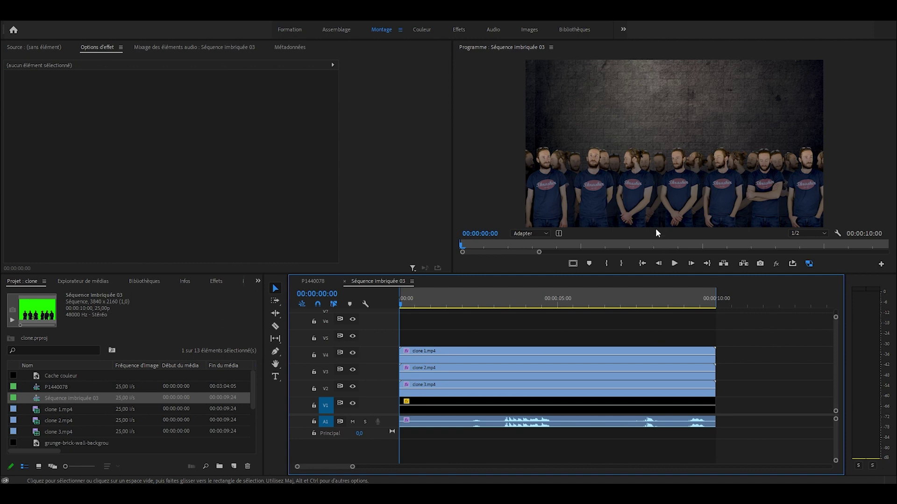
Step: Nest the three clips clone 1.mp4, clone 2.mp4 and clone 3.mp4 into a single sequence
left_click_drag(739, 341, 681, 392)
right_click(662, 394)
left_click(723, 300)
key("Return")
left_click(472, 383)
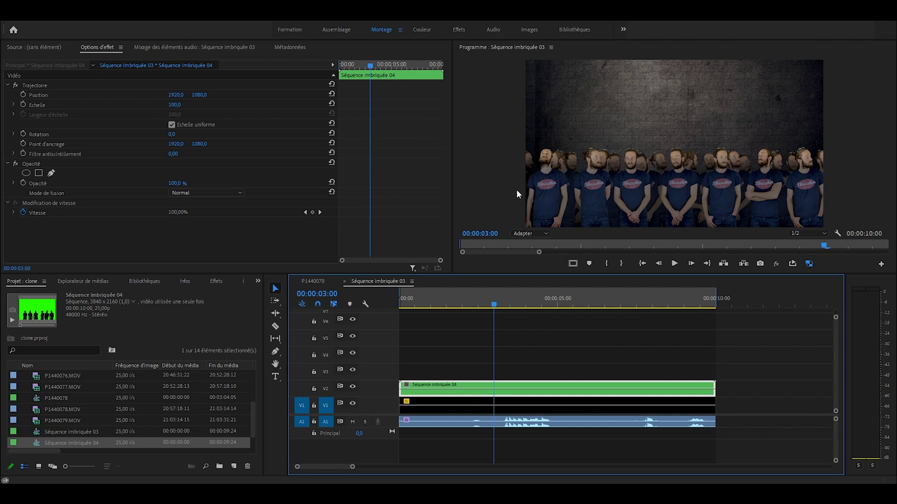
left_click(567, 359)
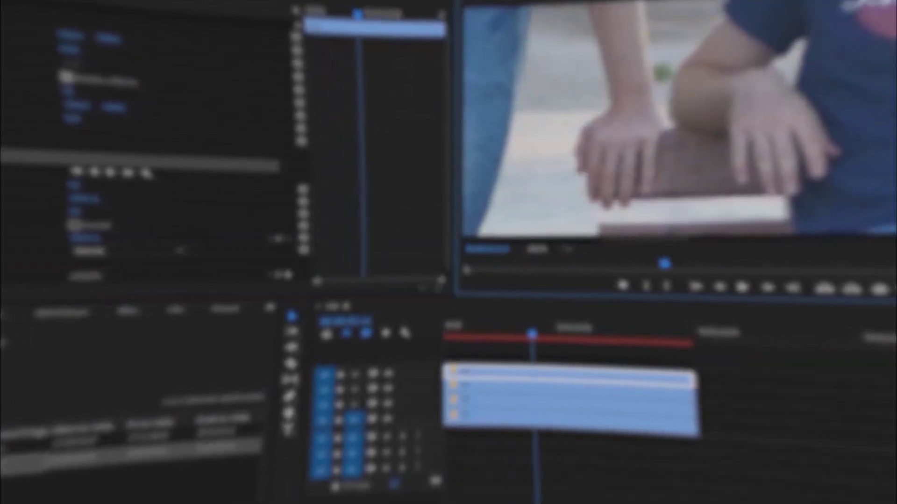
left_click(641, 314)
left_click(542, 248)
left_click(537, 79)
left_click(541, 418)
left_click(10, 155)
key("Delete")
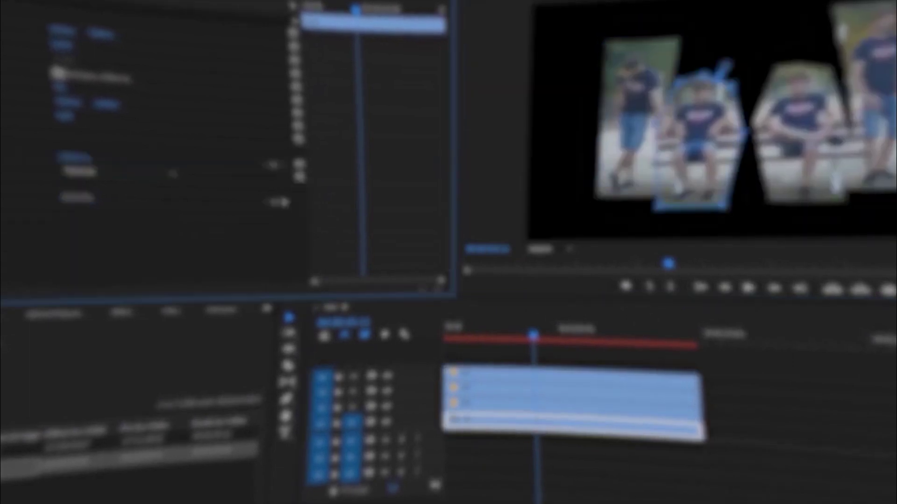
right_click(591, 397)
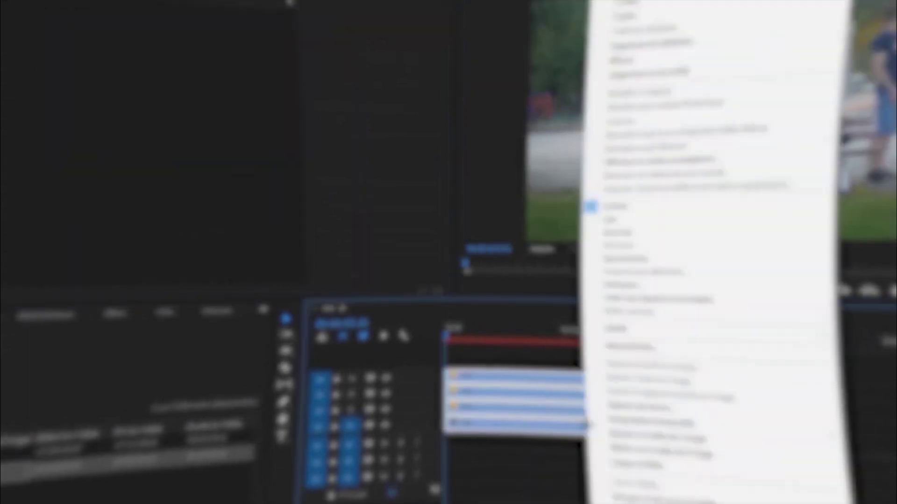